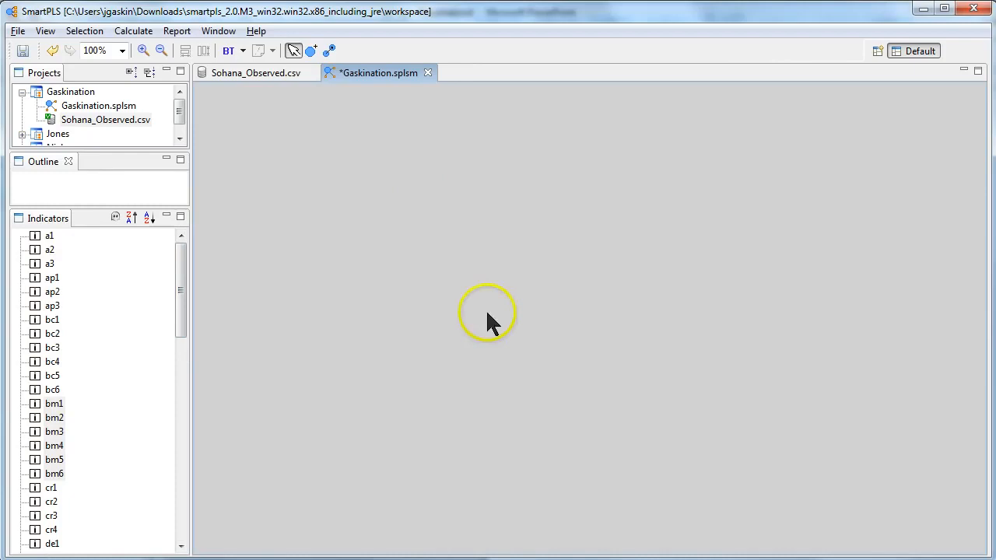
- Place four latent variables on the empty canvas: two on the left, one at upper middle and one on the right
click(311, 52)
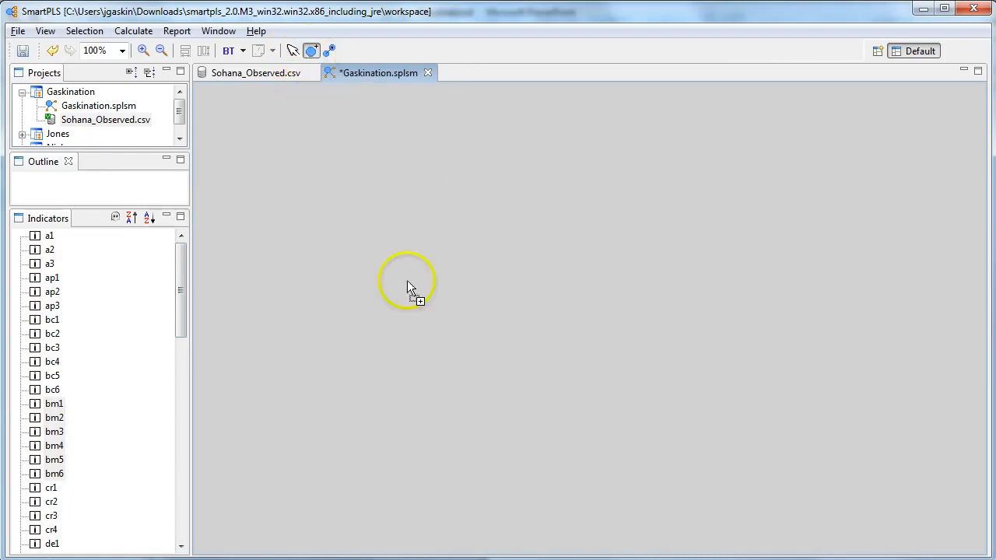
click(375, 234)
click(398, 415)
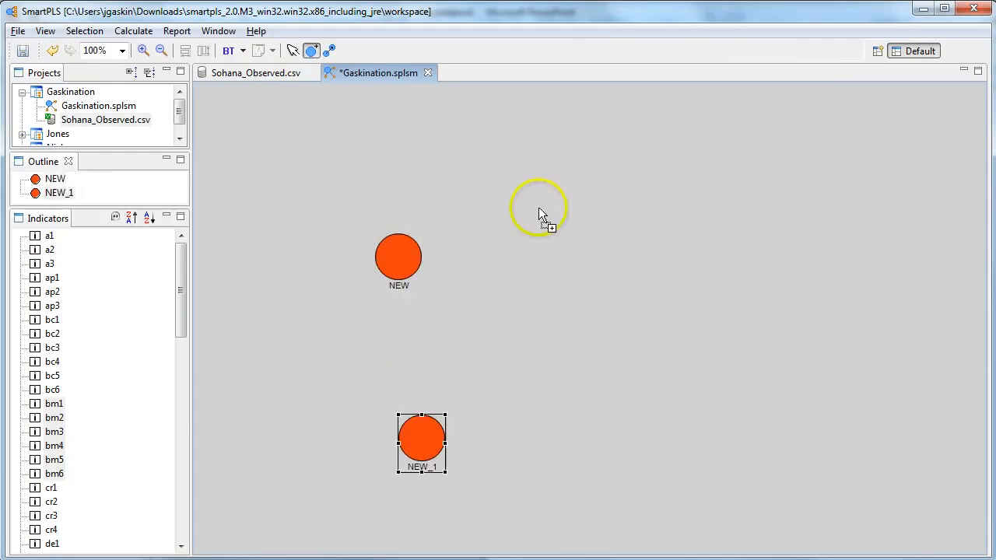
click(582, 179)
click(721, 329)
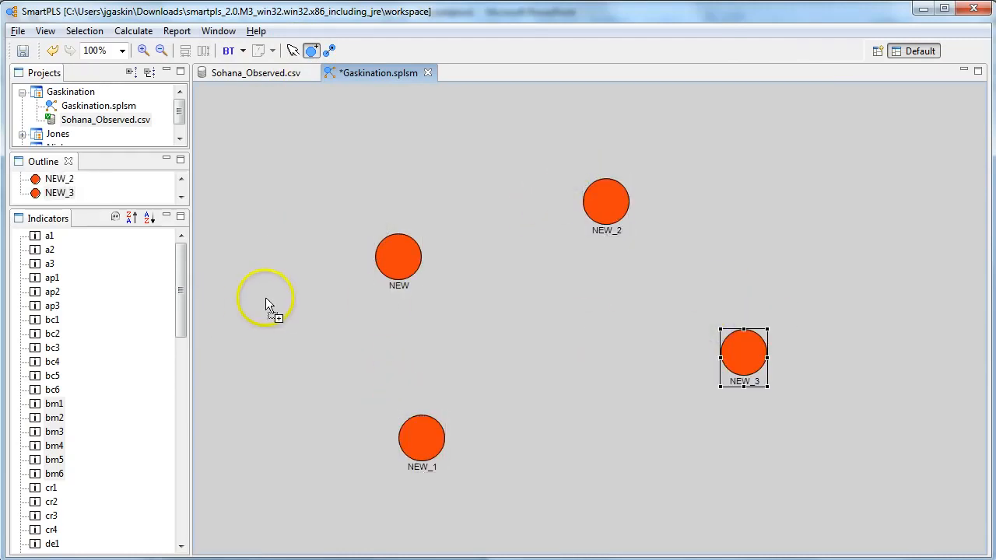
- Leave variable insertion and rename the latent variable NEW_3 as SatW
click(292, 51)
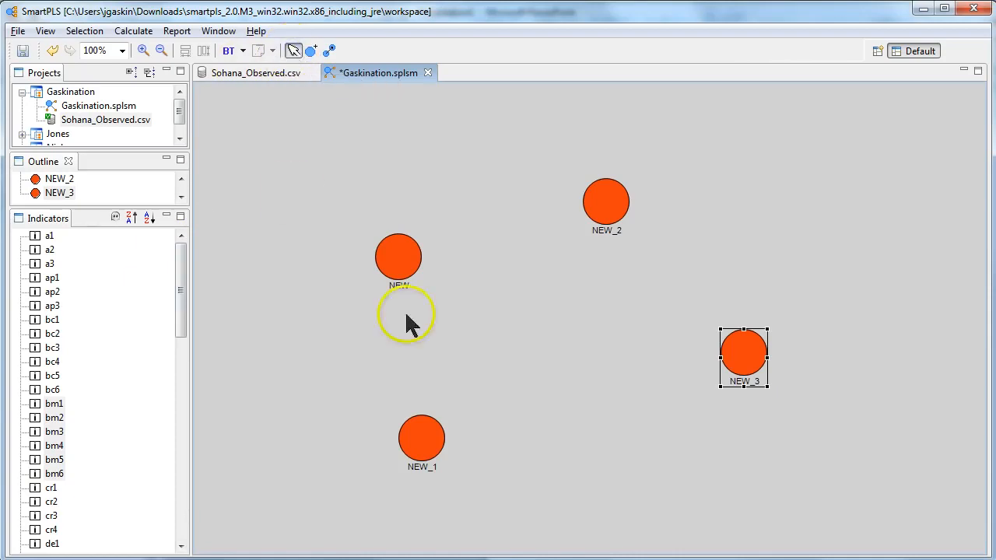
right_click(754, 345)
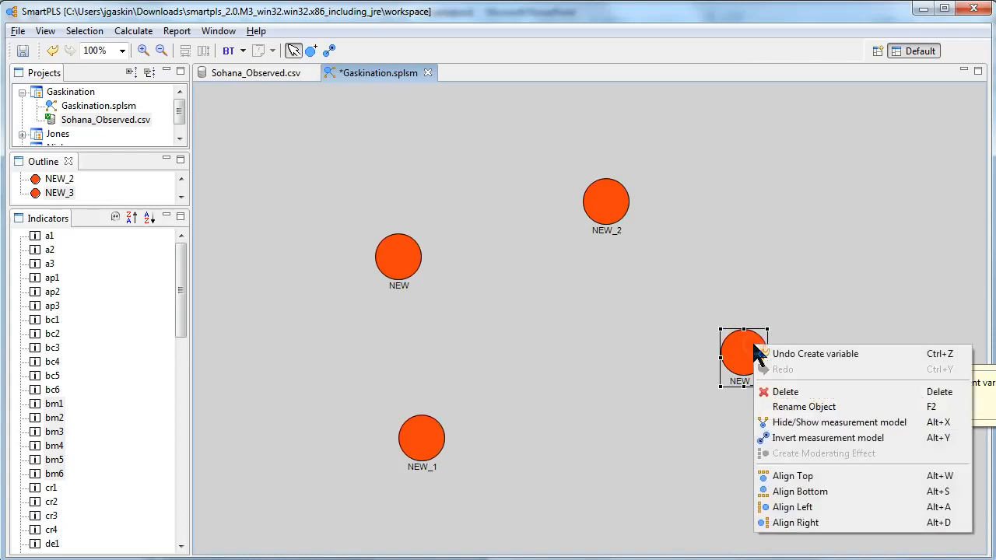
click(805, 407)
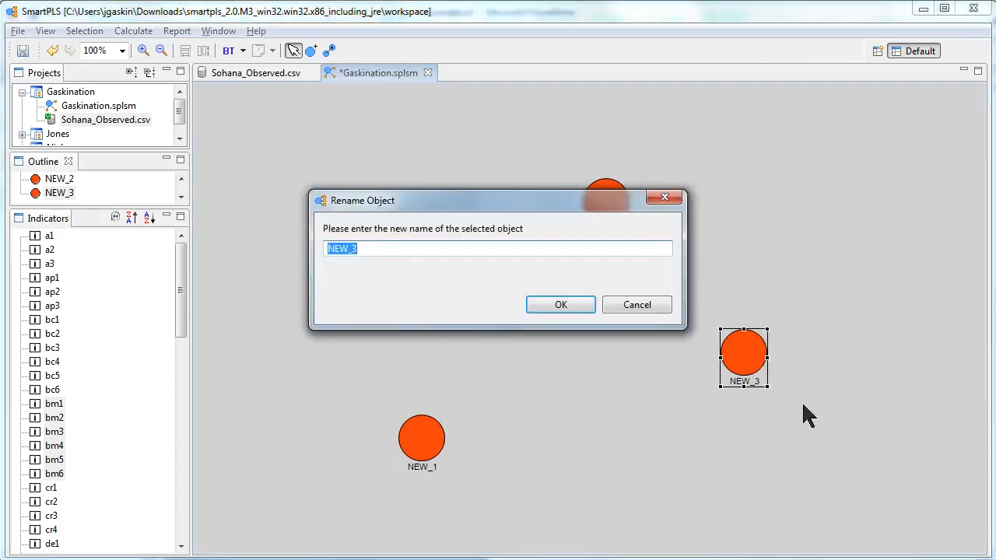
text(SatW)
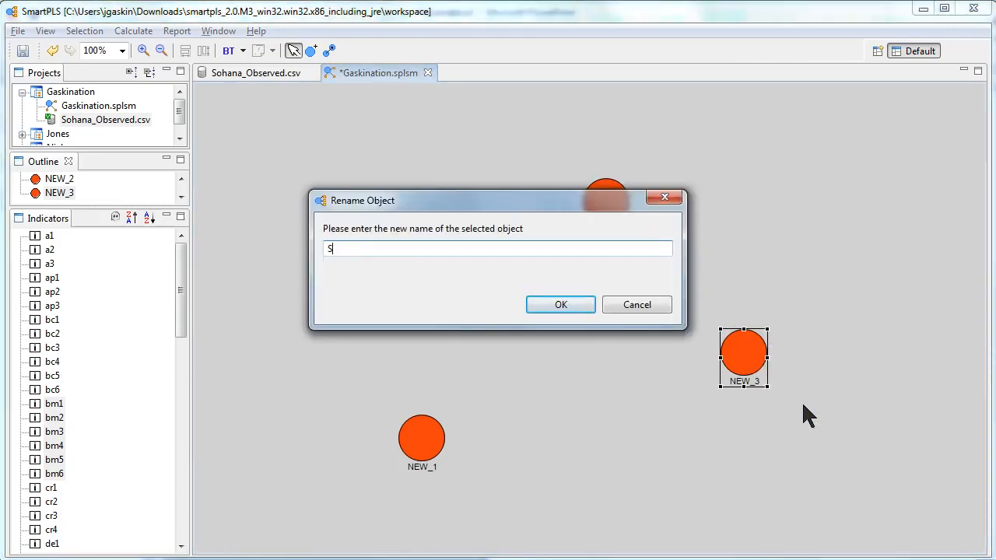
click(584, 305)
- Rename the latent variable NEW_2 as BurnM
click(617, 210)
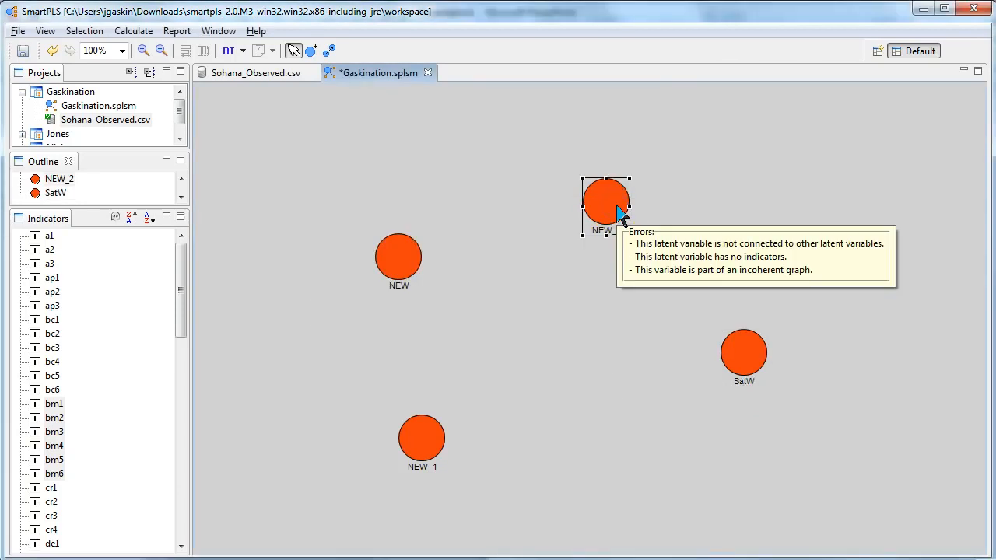
double_click(619, 211)
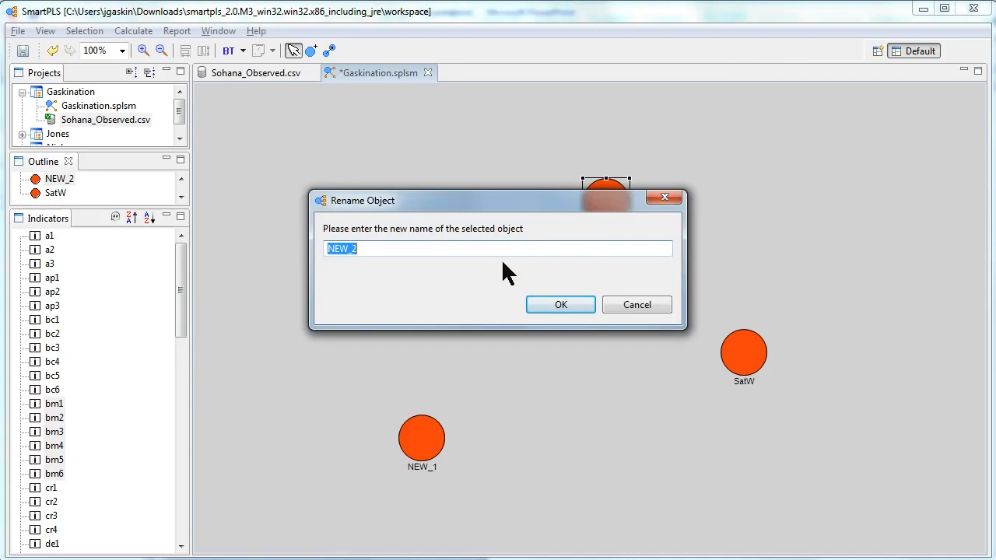
text(BurnM)
key(Return)
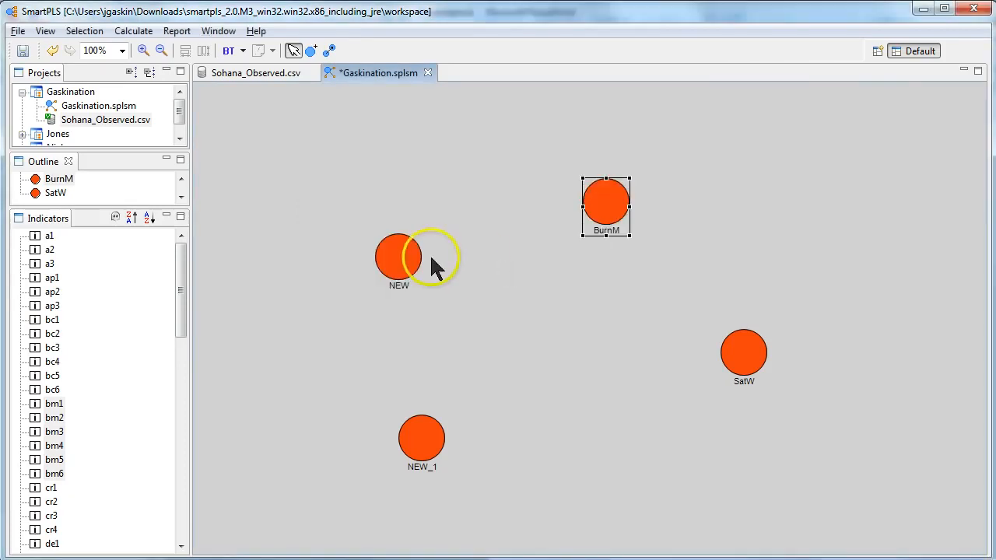
- Rename the latent variable NEW as EthicalCon
click(411, 265)
double_click(411, 265)
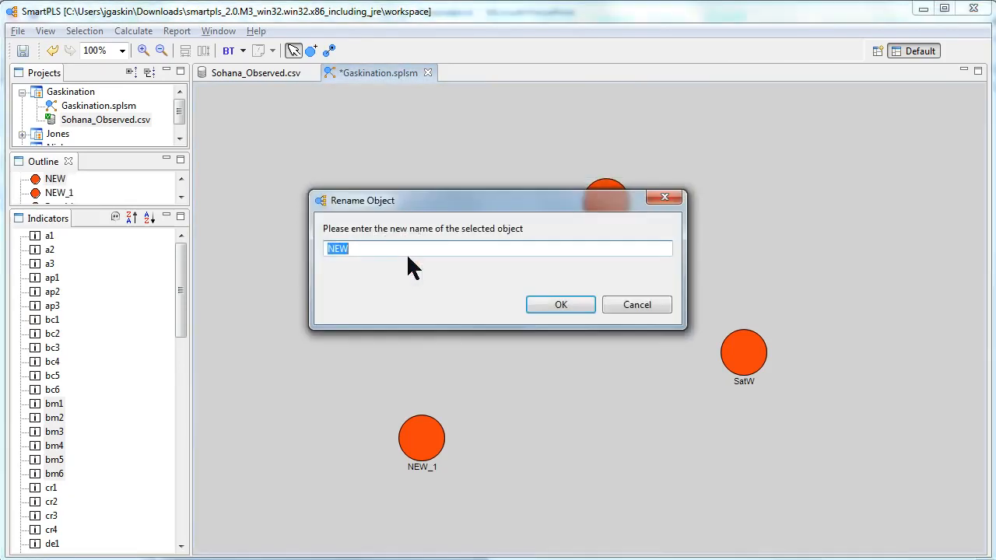
text(Un)
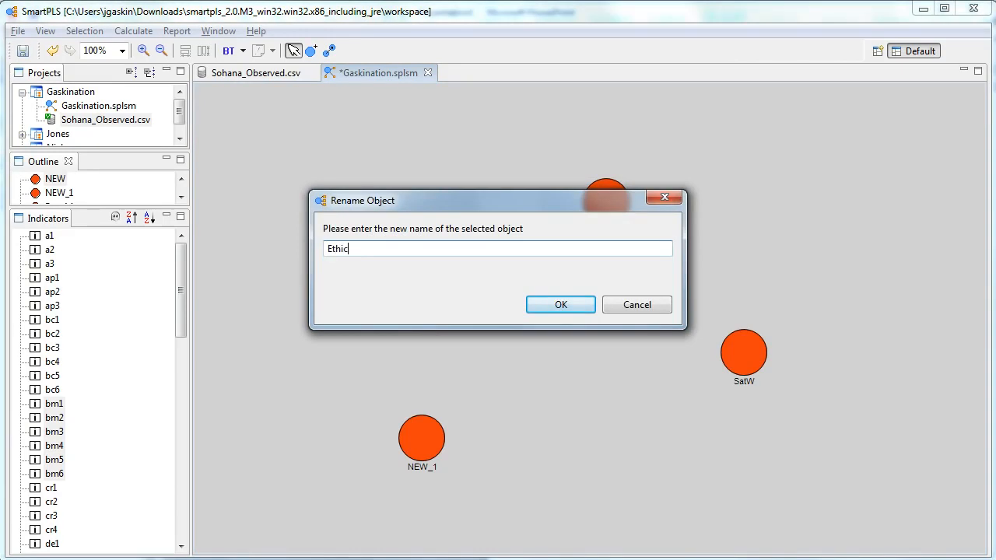
text(hicalCon)
key(Return)
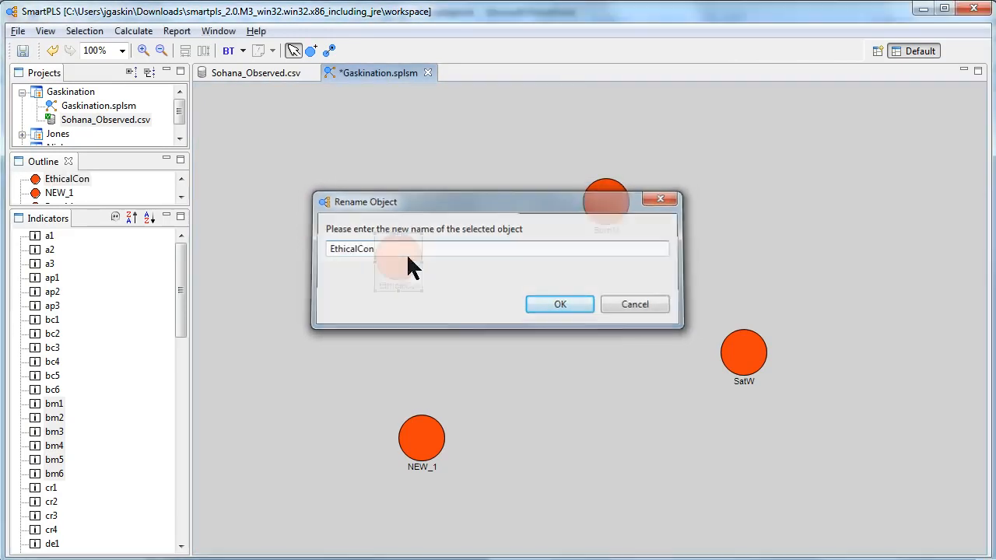
- Rename the latent variable NEW_1 as UnsupBoss
click(415, 434)
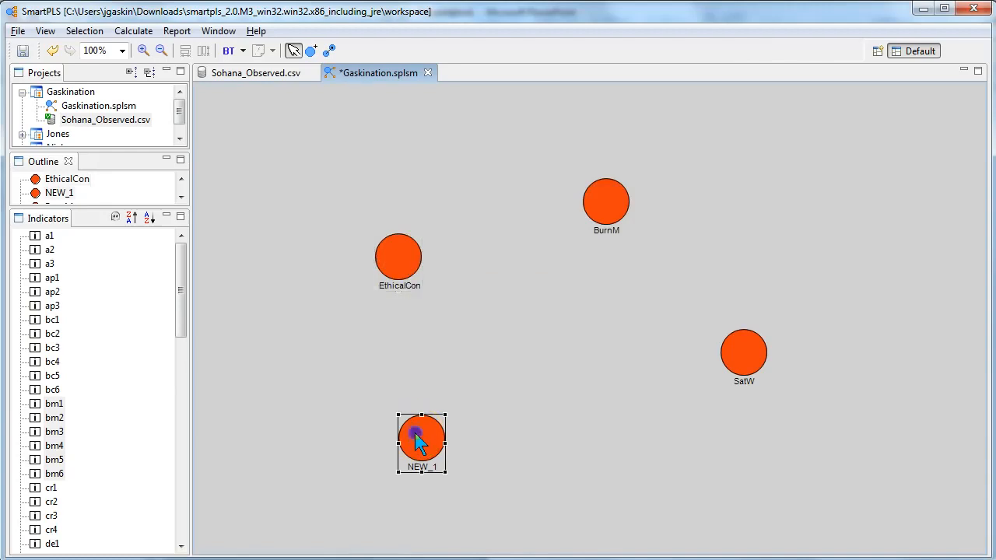
right_click(415, 434)
click(503, 495)
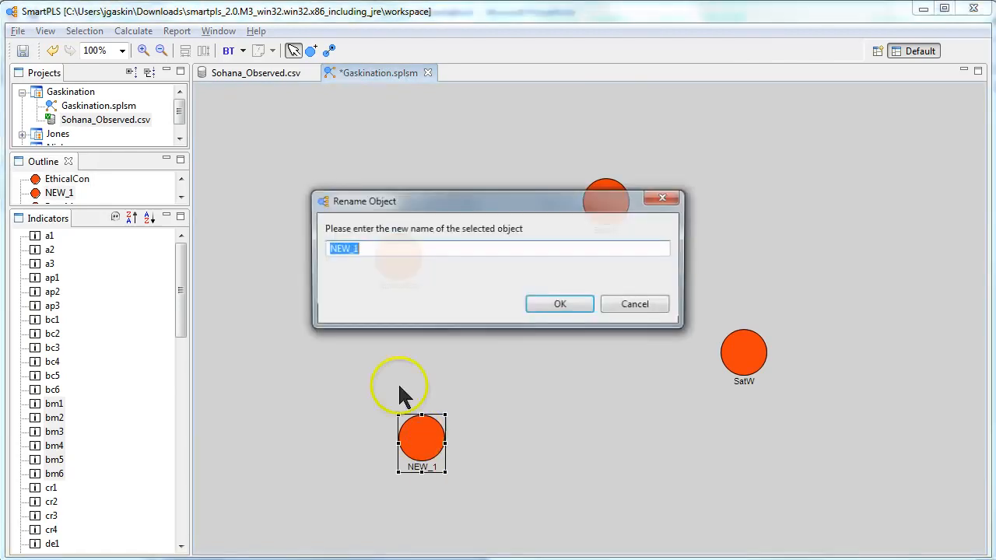
text(Uns)
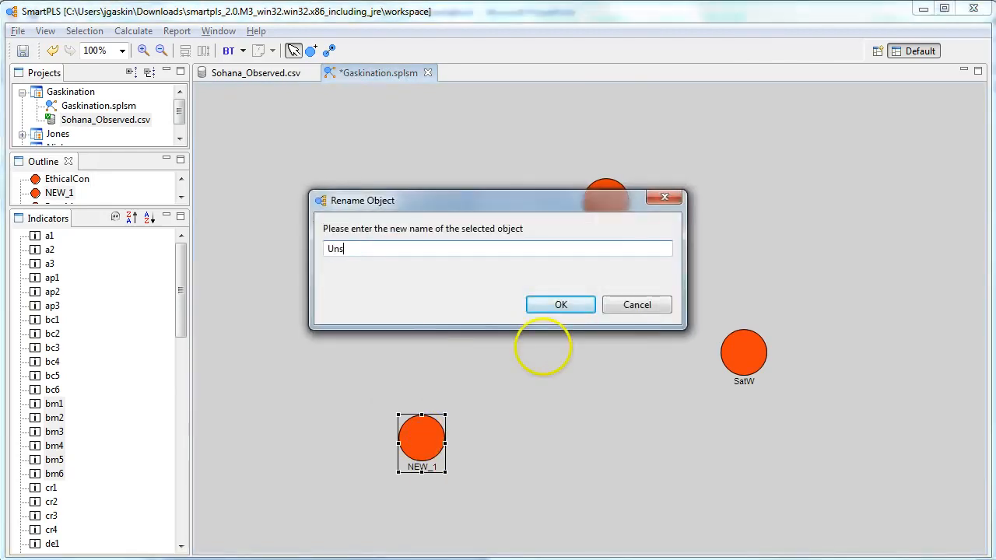
text(uppoer)
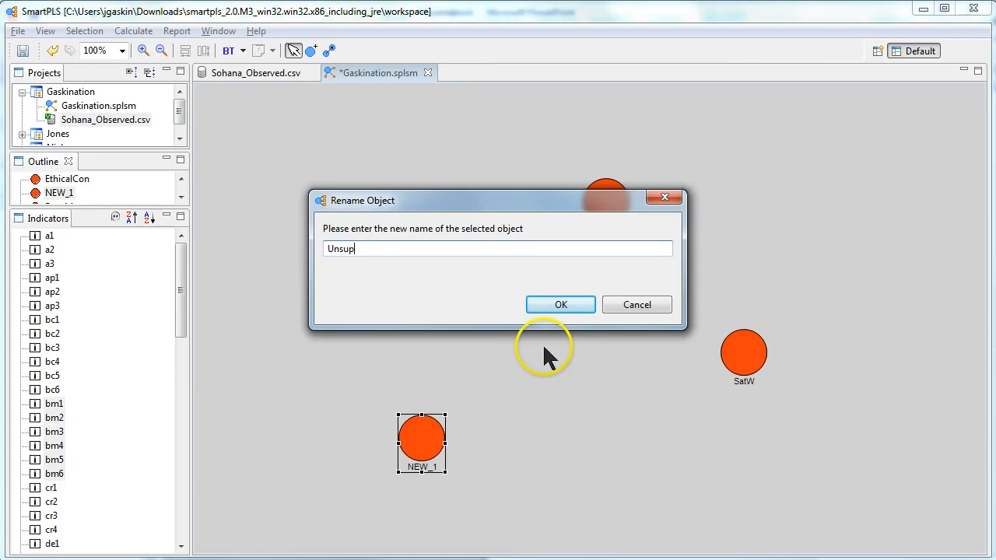
key(Return)
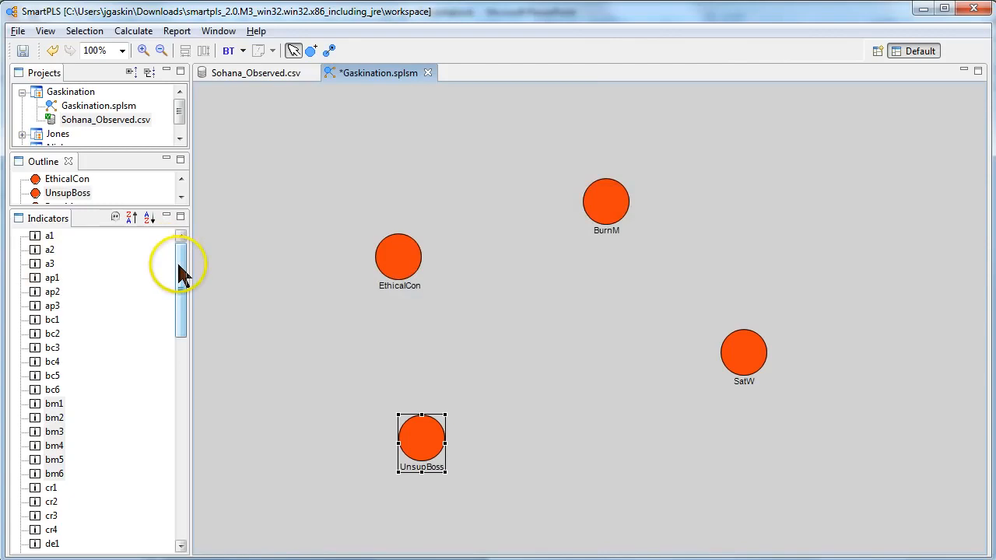
- Assign the indicators bm1 through bm6 to the BurnM latent variable
click(54, 403)
shift+click(56, 473)
drag(55, 467, 595, 201)
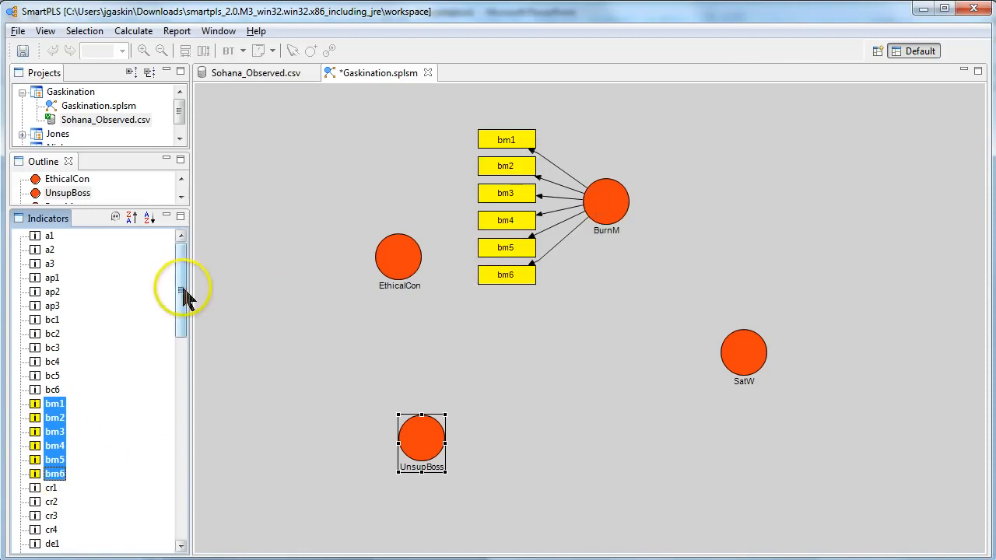
- Assign the indicators ec1 through ec5 to the EthicalCon latent variable
drag(182, 288, 181, 334)
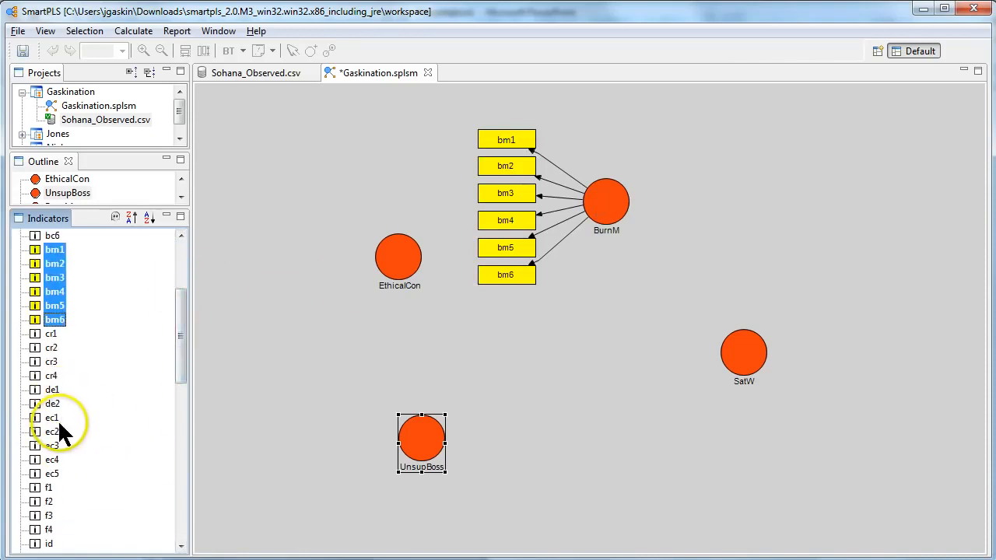
click(53, 404)
click(53, 419)
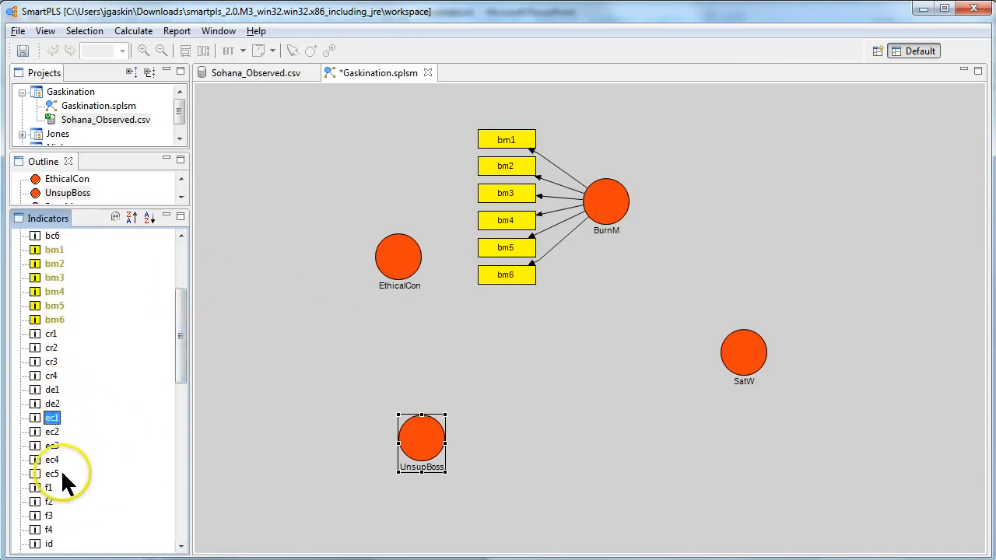
shift+click(52, 474)
drag(53, 460, 391, 262)
- Assign the indicators ub1 through ub4 to the UnsupBoss latent variable
drag(177, 348, 172, 502)
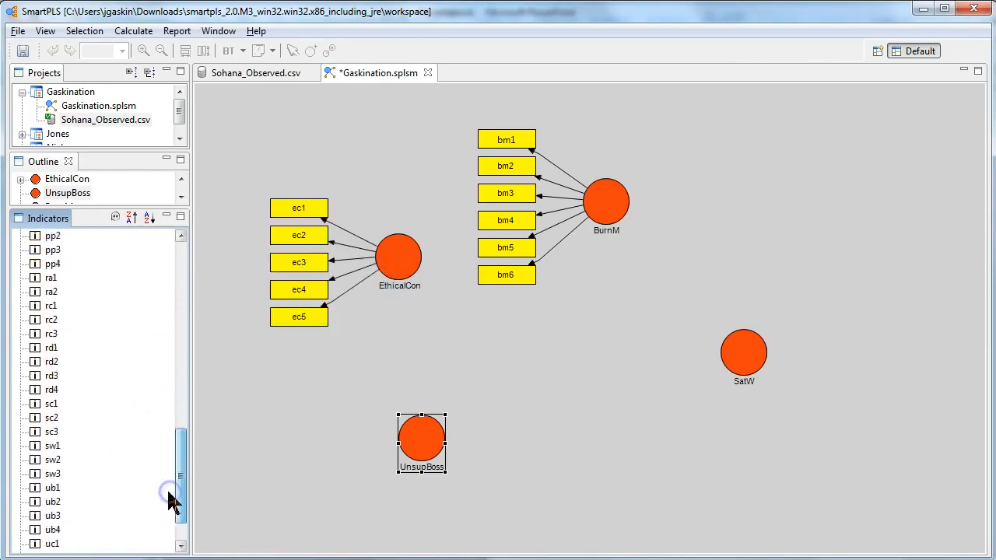
click(56, 488)
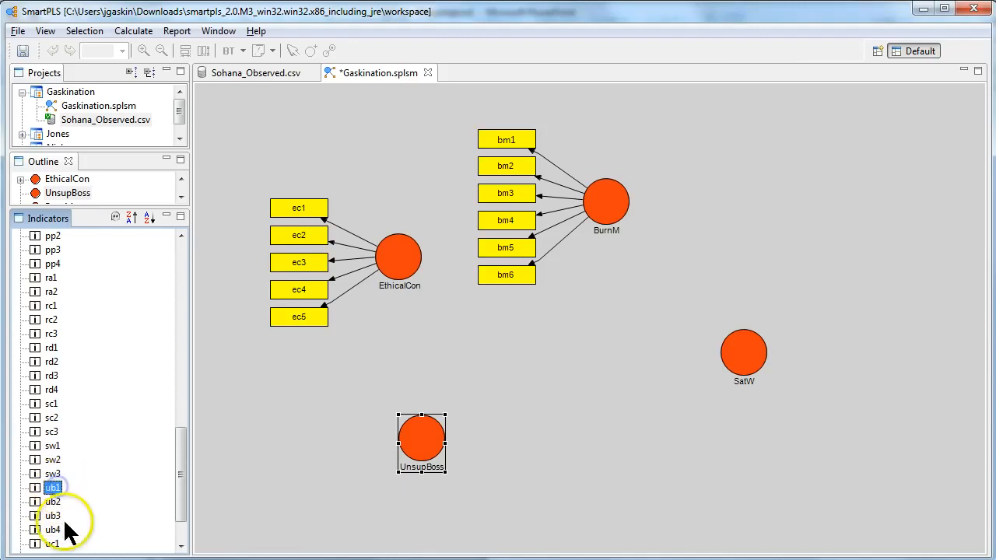
shift+click(52, 529)
drag(52, 521, 422, 439)
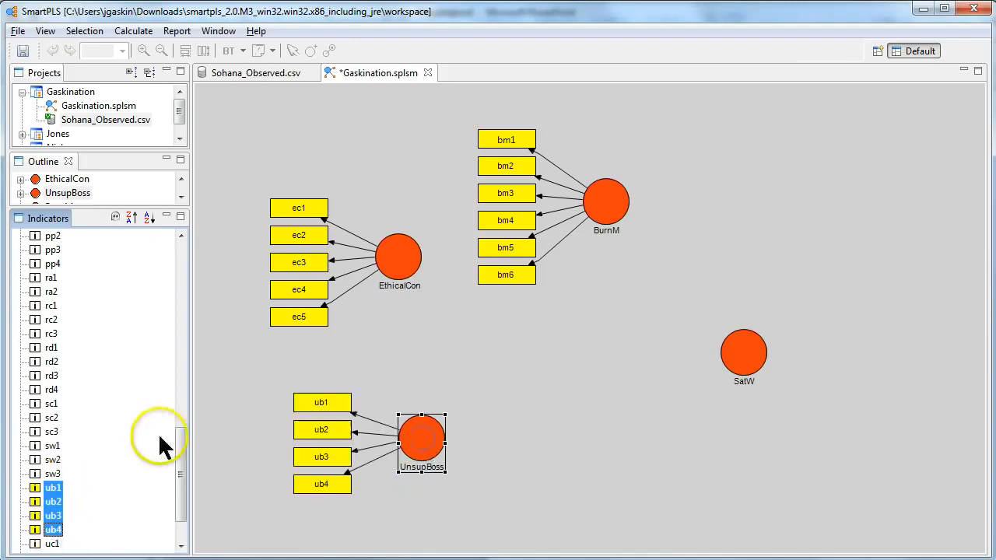
- Assign the indicators sw1 through sw3 to the SatW latent variable
click(52, 446)
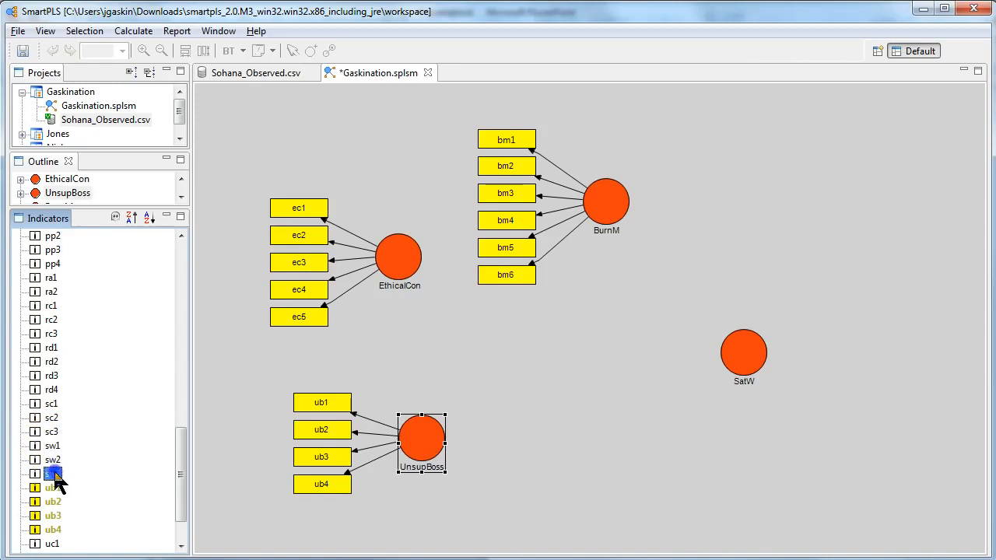
shift+click(52, 474)
drag(52, 473, 740, 372)
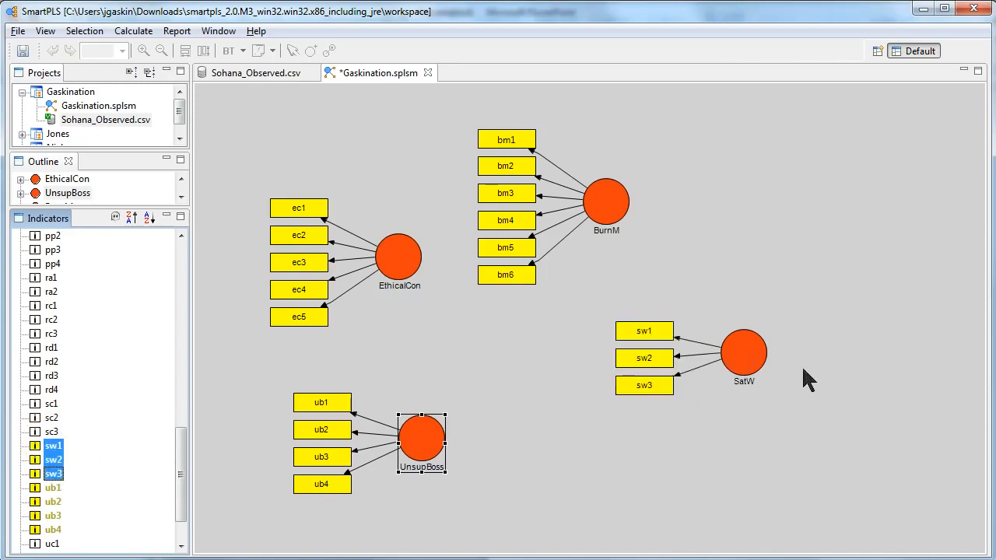
- Align the BurnM indicators above their latent variable and the SatW indicators to the right of theirs
right_click(613, 210)
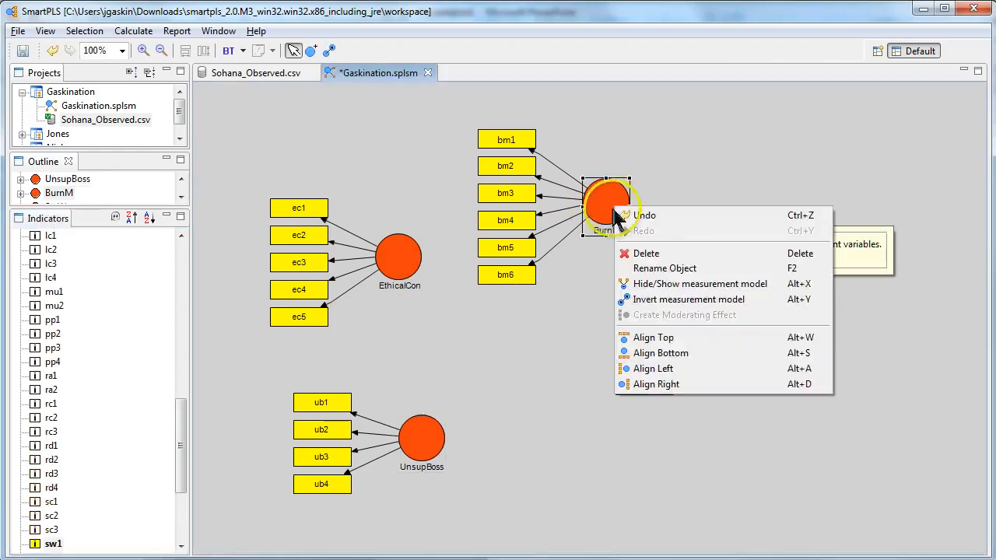
click(678, 339)
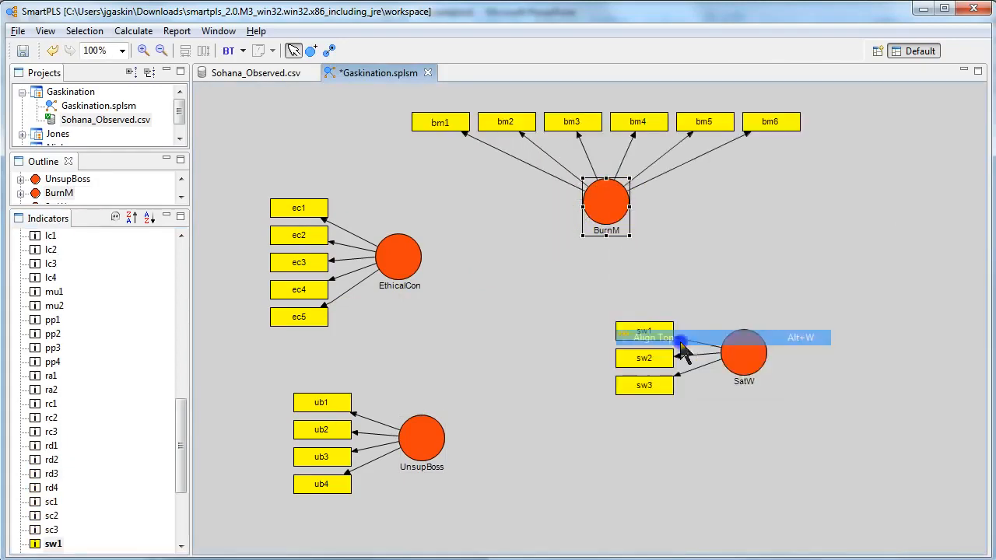
right_click(750, 355)
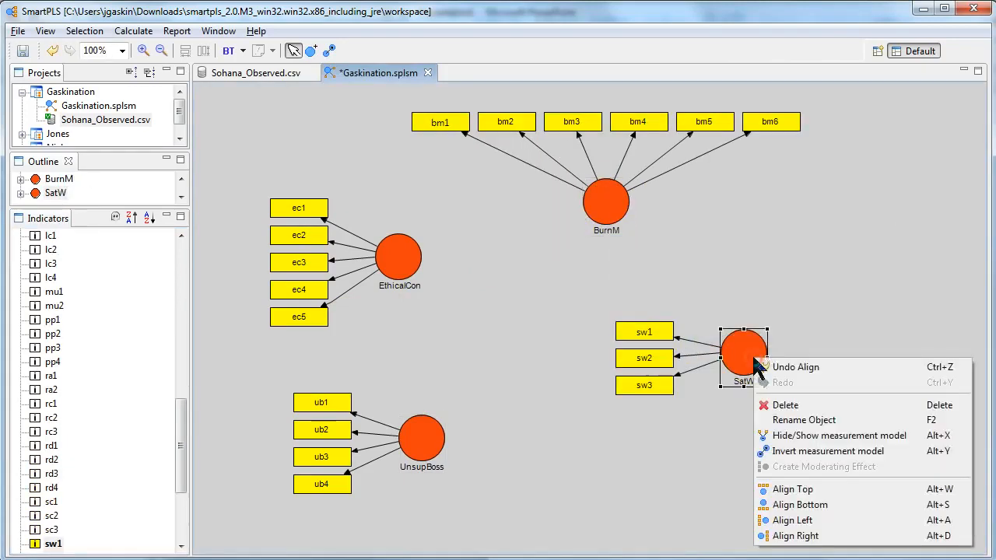
click(830, 535)
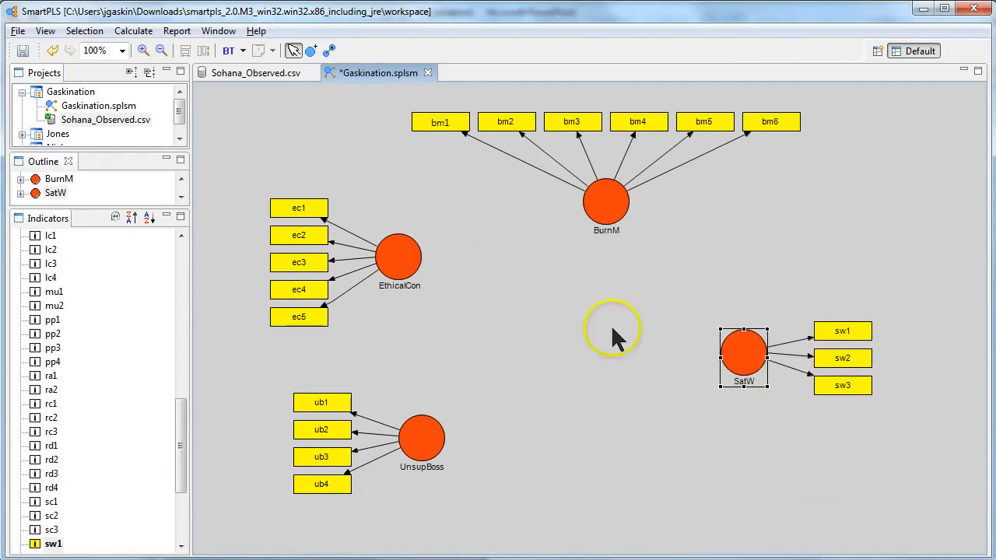
key(ctrl+s)
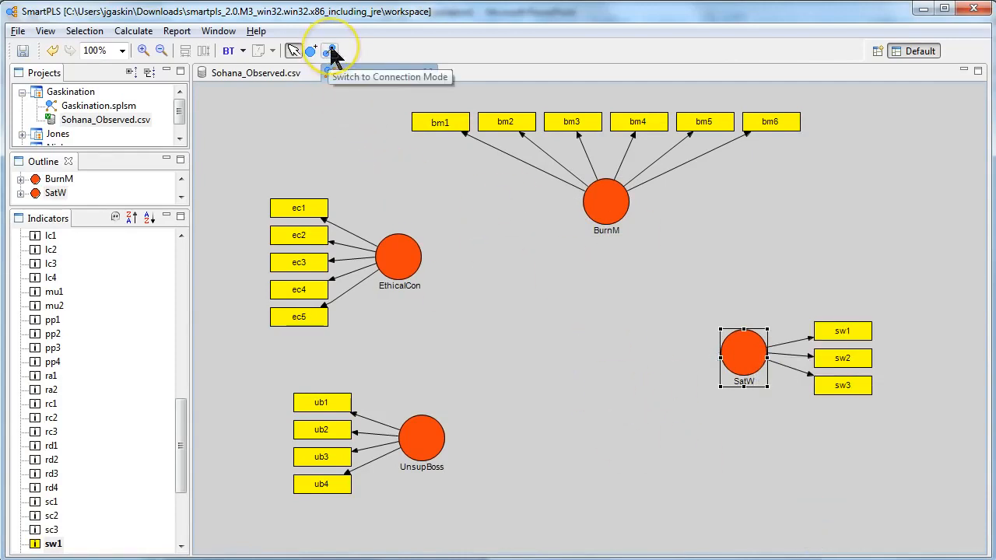
- Draw structural paths from EthicalCon to BurnM and from BurnM to SatW
click(330, 48)
click(398, 249)
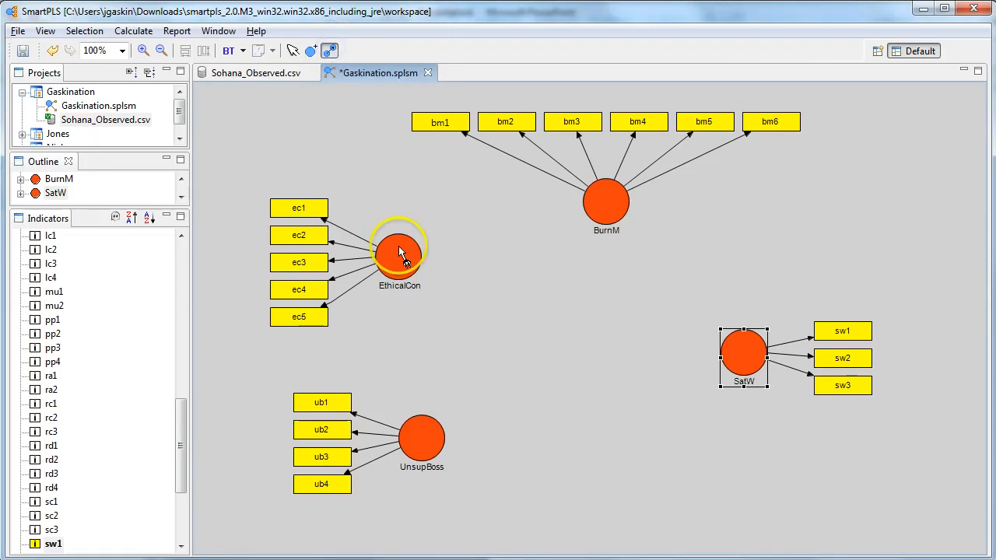
click(603, 214)
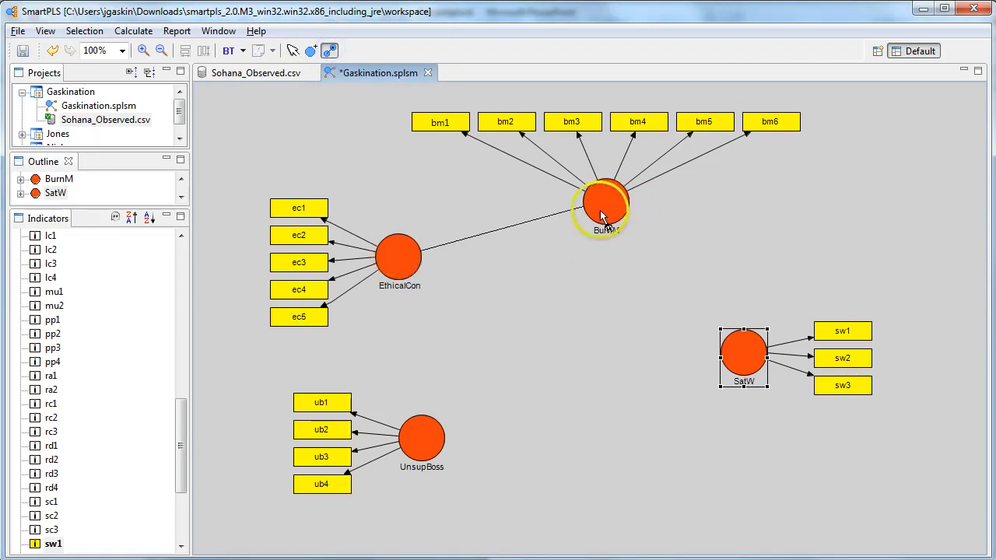
click(608, 206)
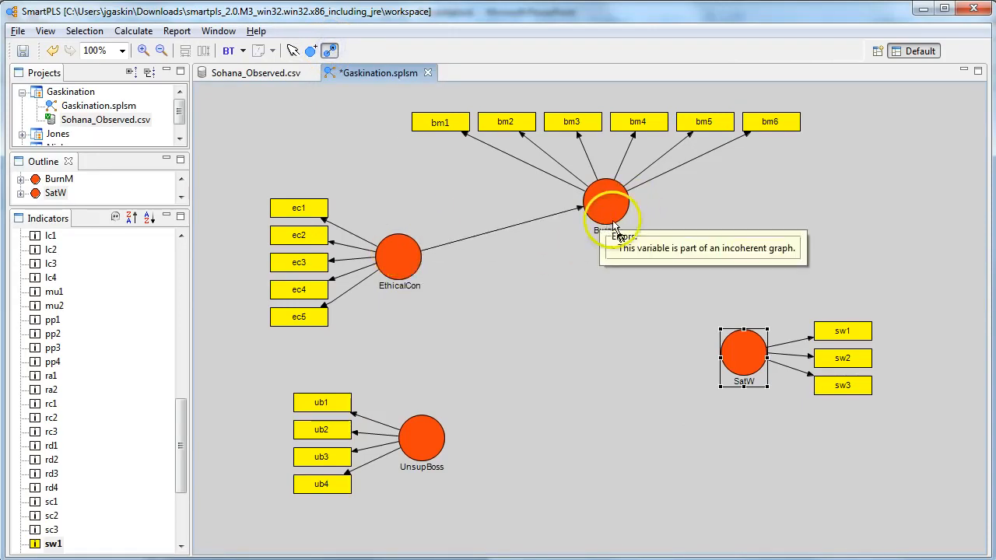
click(725, 345)
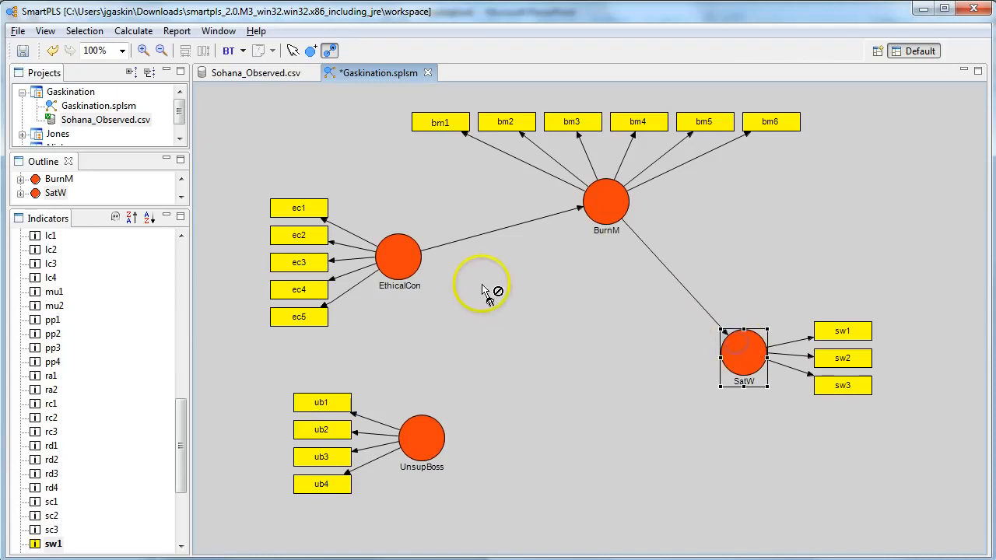
- Draw structural paths from UnsupBoss to SatW, from EthicalCon to SatW, and from UnsupBoss to BurnM
click(434, 435)
click(735, 356)
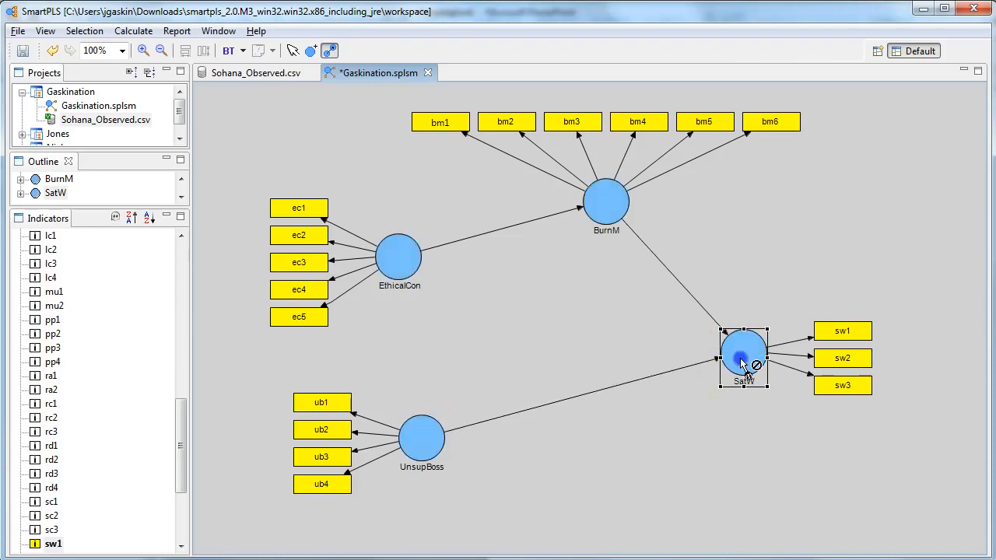
click(749, 449)
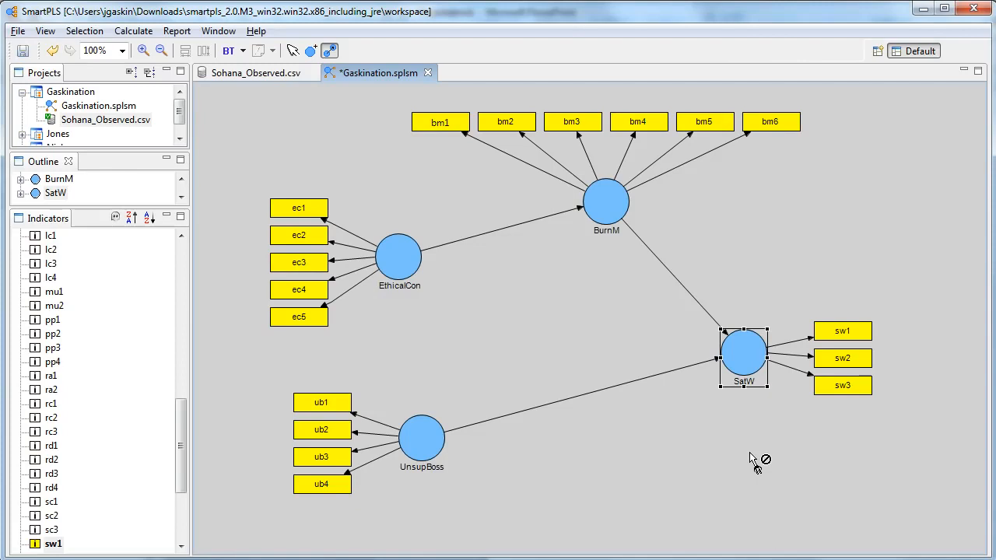
click(695, 459)
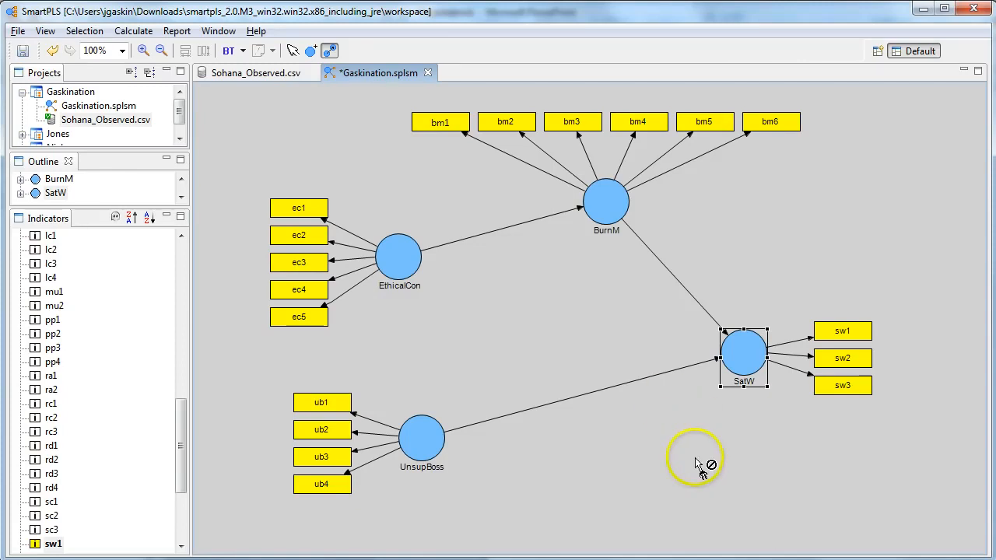
click(401, 265)
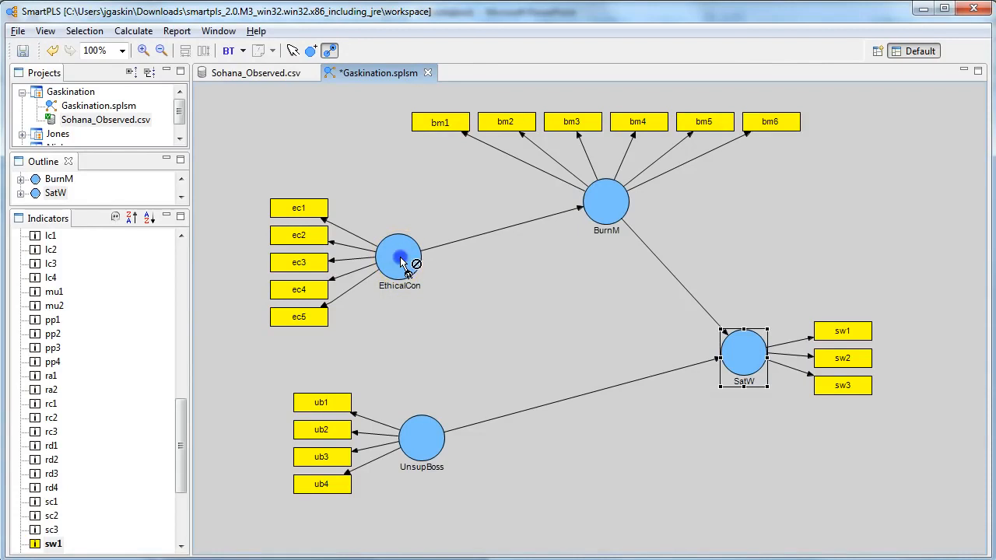
click(747, 350)
click(423, 434)
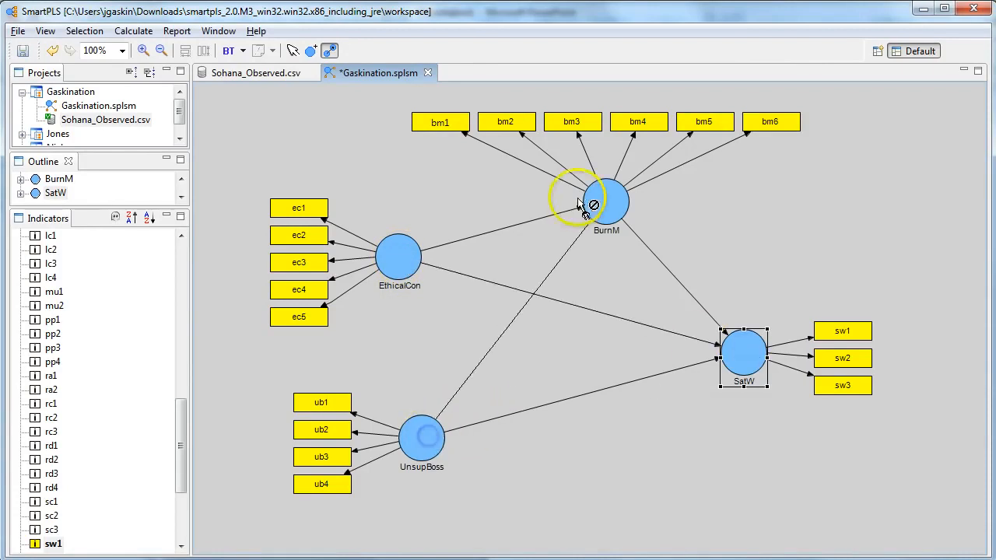
click(602, 205)
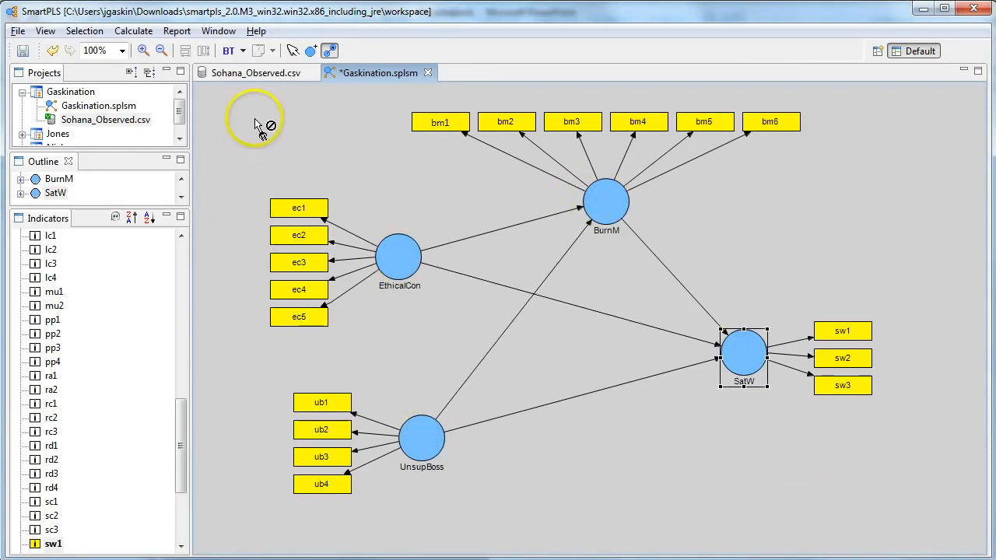
- Run the PLS Algorithm with the default path weighting scheme and 300 maximum iterations, and inspect the EthicalCon to BurnM path coefficient
click(242, 51)
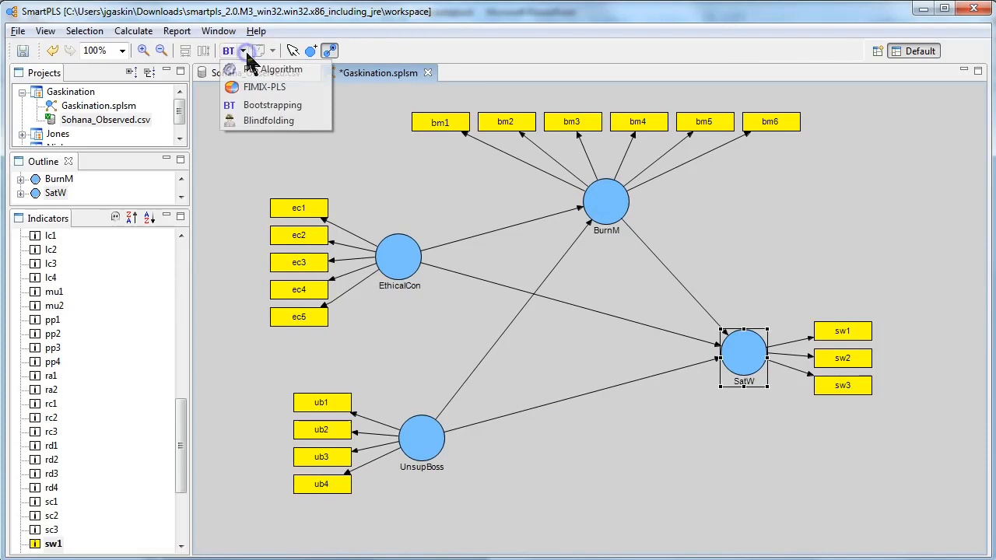
click(289, 71)
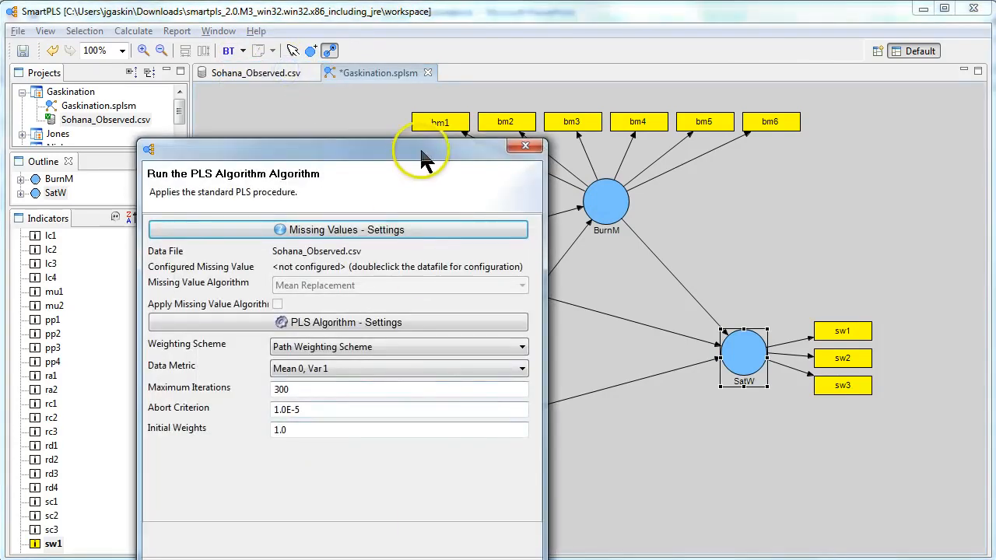
drag(420, 150, 420, 73)
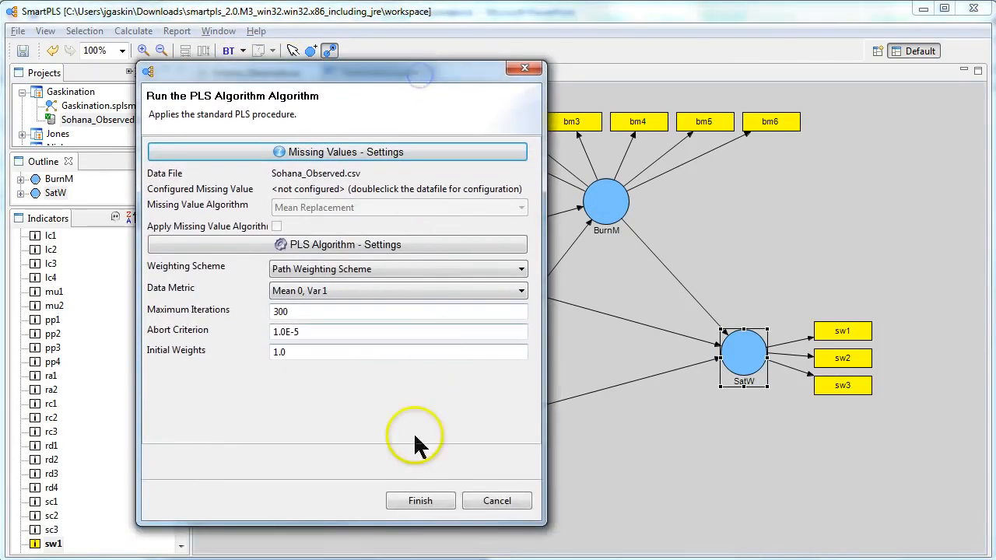
click(420, 502)
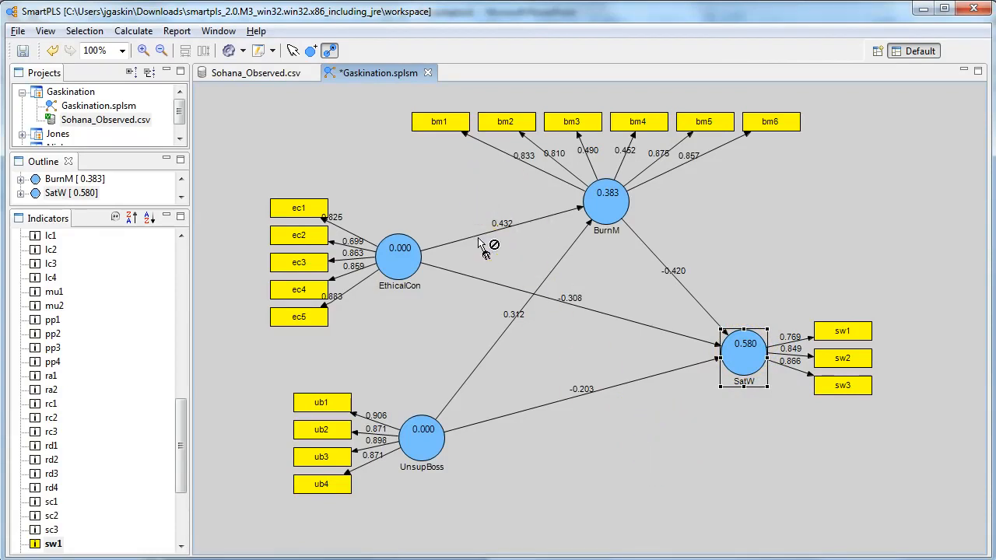
click(293, 51)
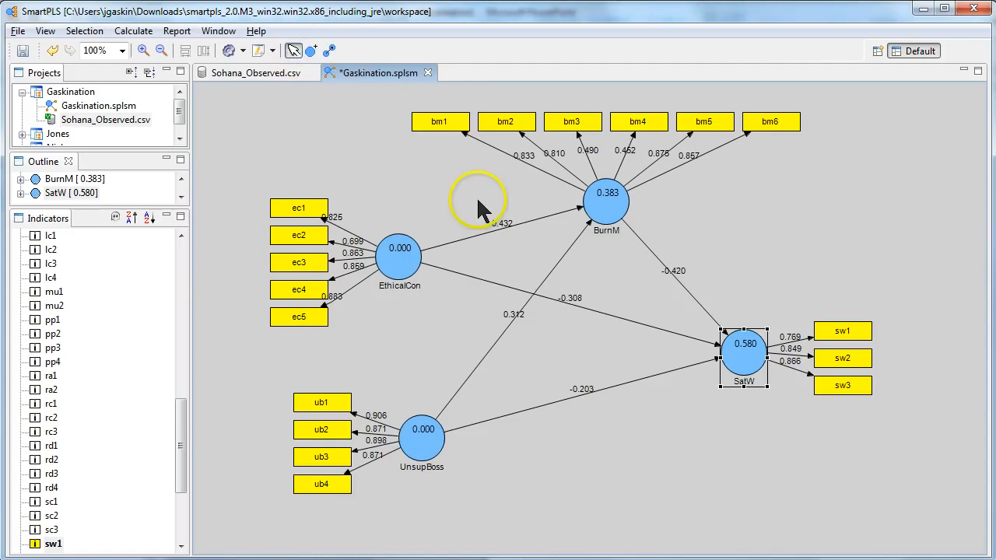
drag(474, 194, 530, 244)
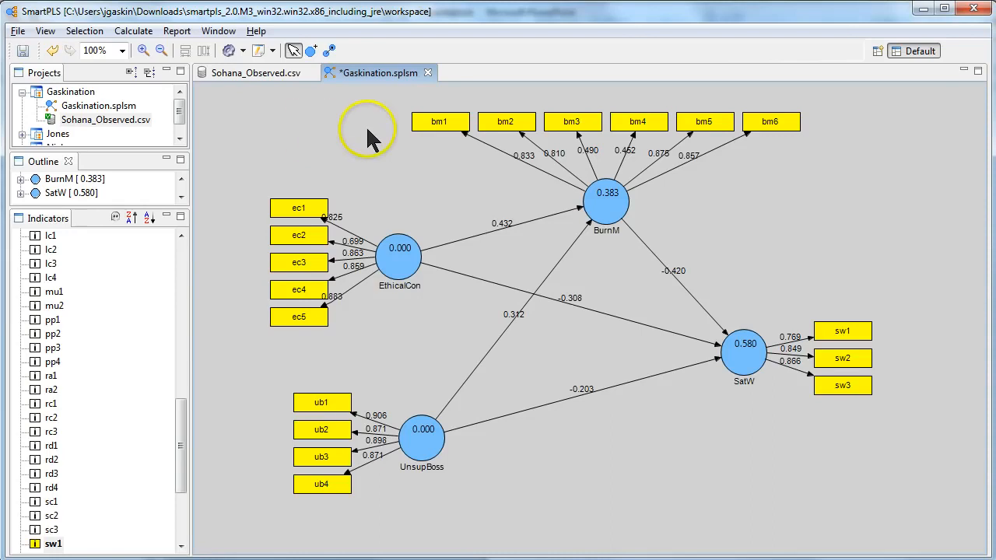
- Run Bootstrapping with 100 cases, 500 samples and no sign changes, and inspect the t-value on the EthicalCon to BurnM path
click(243, 51)
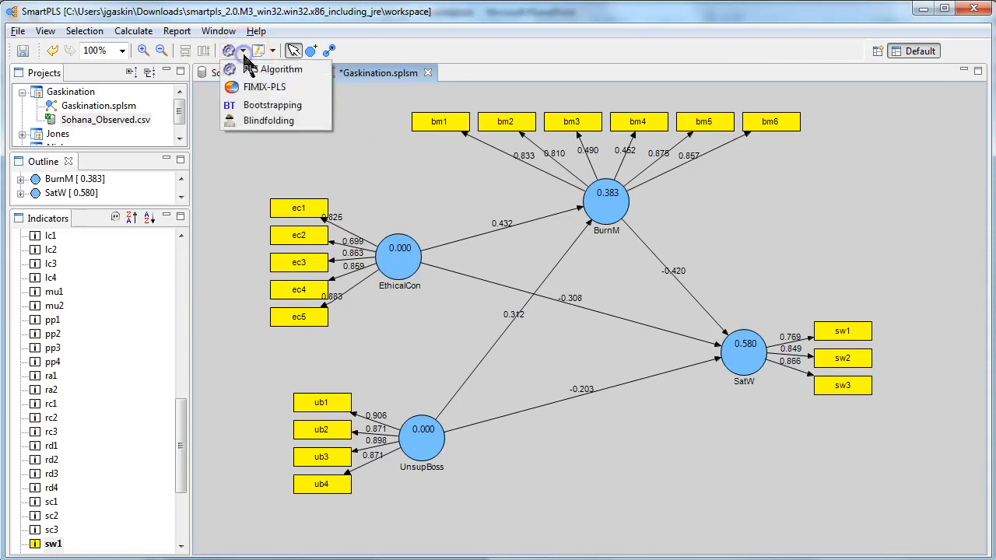
click(301, 111)
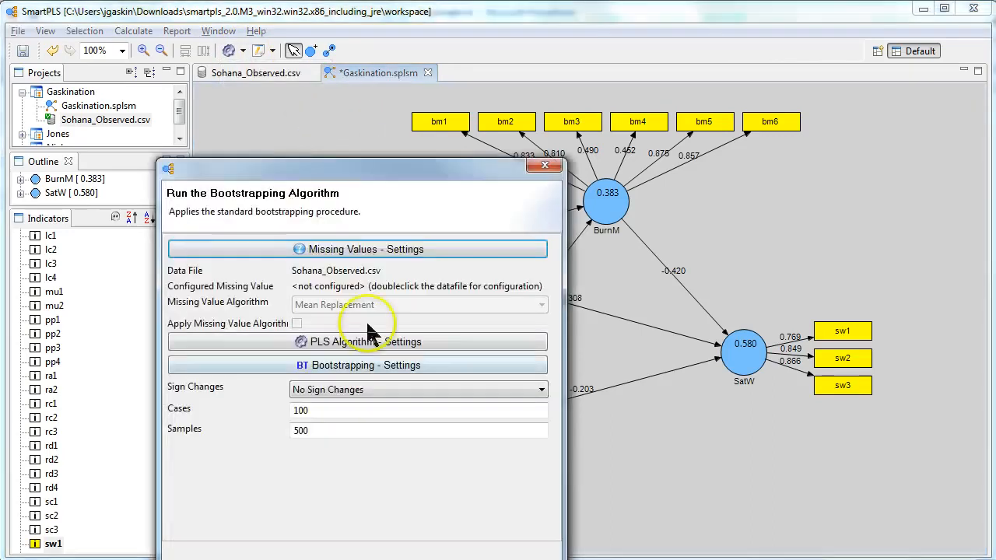
drag(381, 173, 374, 24)
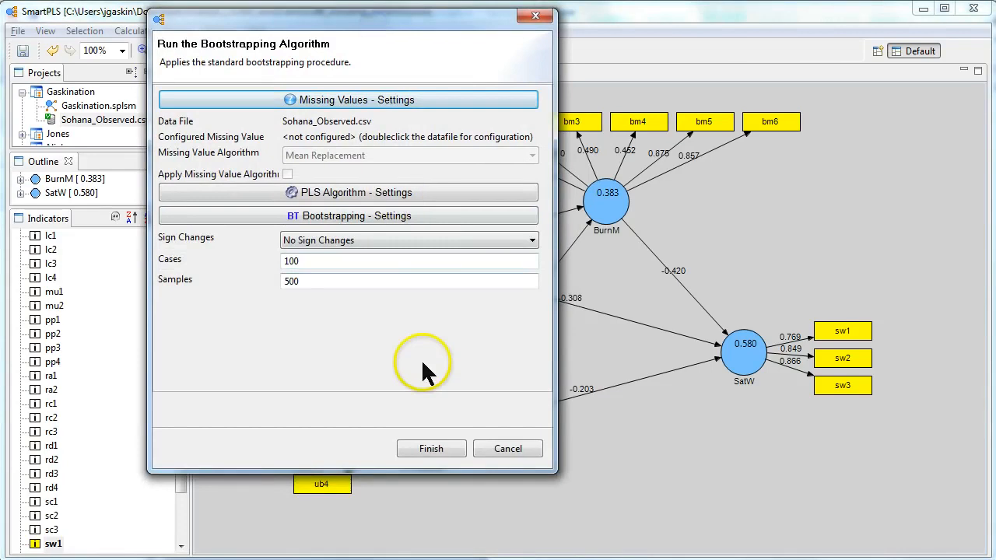
click(431, 449)
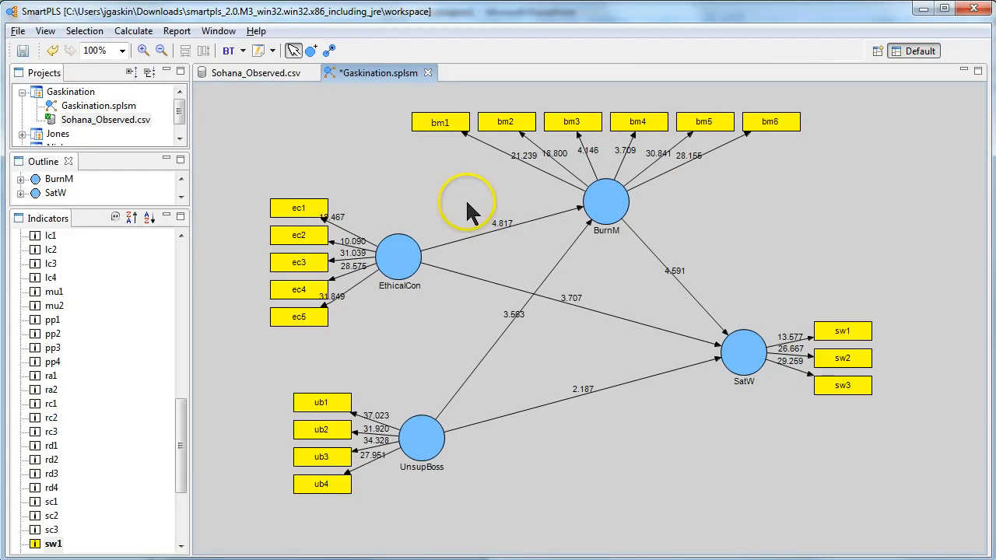
drag(509, 243, 536, 245)
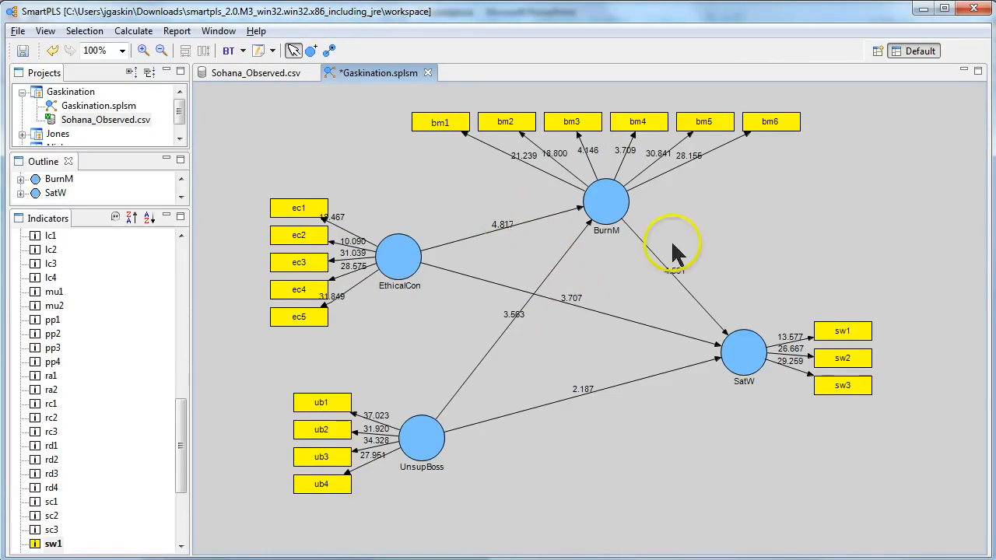
drag(471, 193, 529, 255)
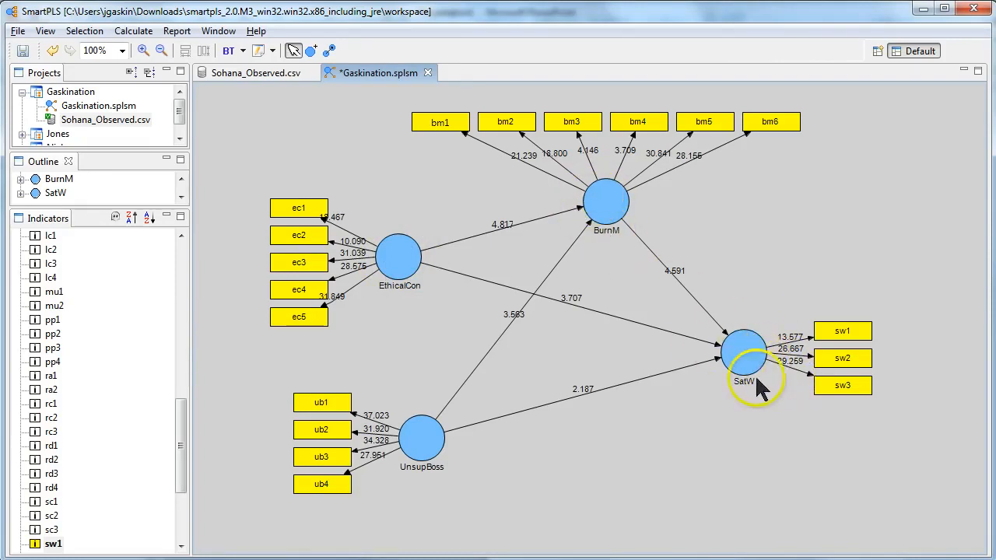
- Rerun the PLS Algorithm with its default settings and inspect the BurnM to SatW path coefficient
click(243, 51)
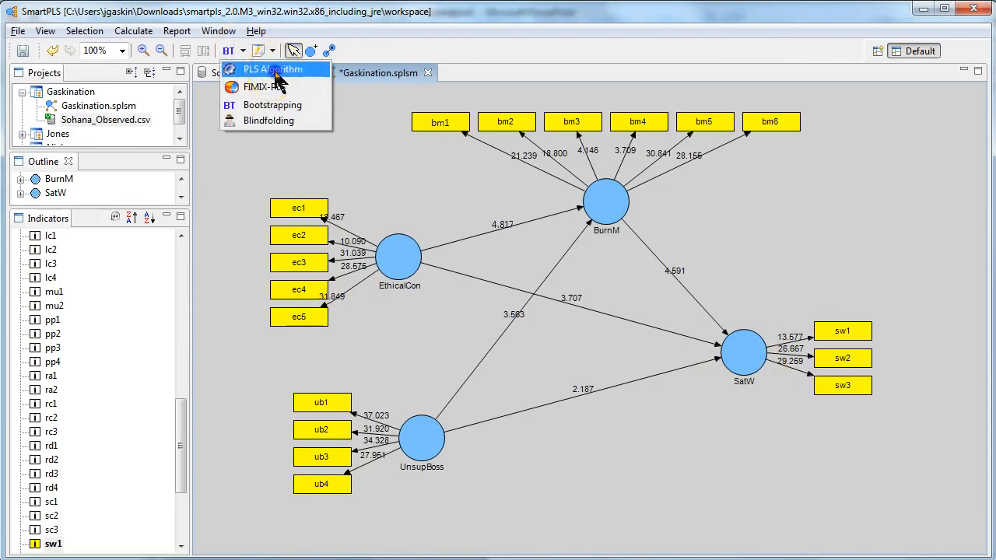
click(272, 72)
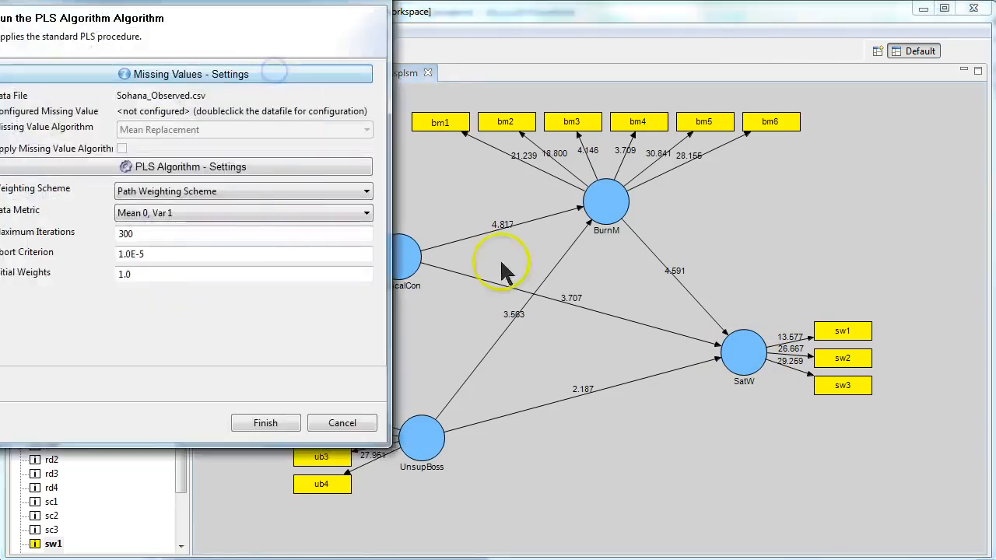
click(283, 418)
drag(644, 256, 726, 298)
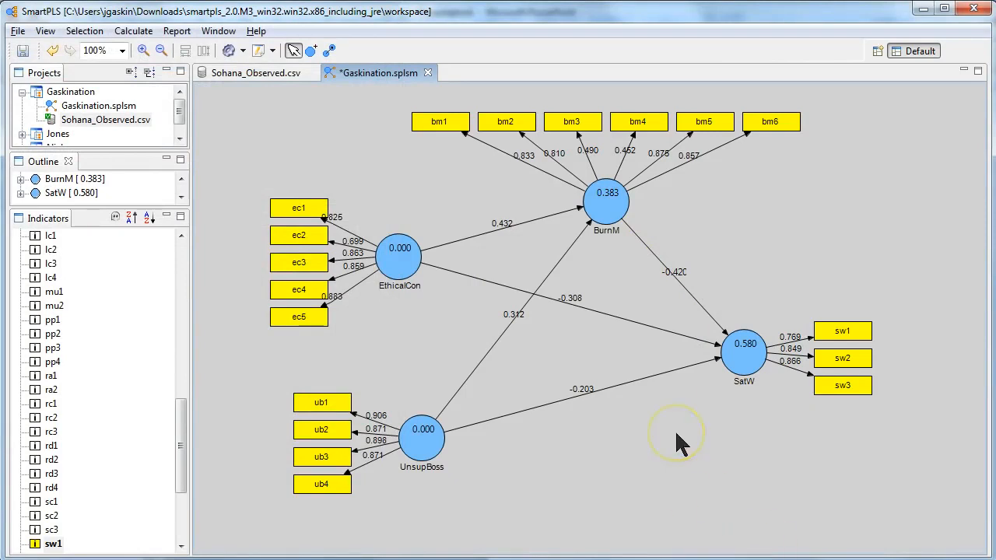